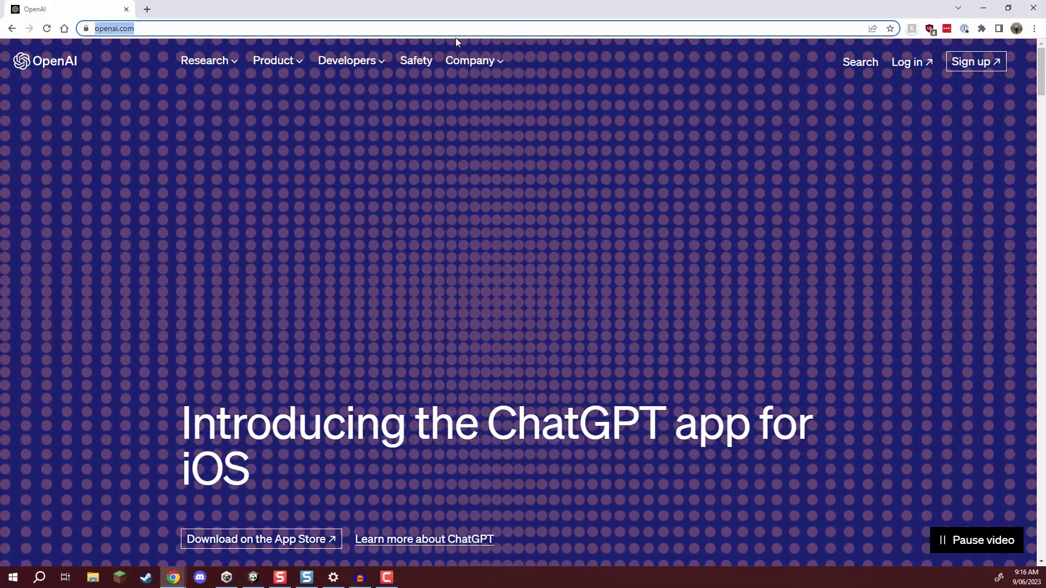
- On openai.com, log in using the Continue with Google option
{"action": "left_click", "coordinate": [102, 28]}
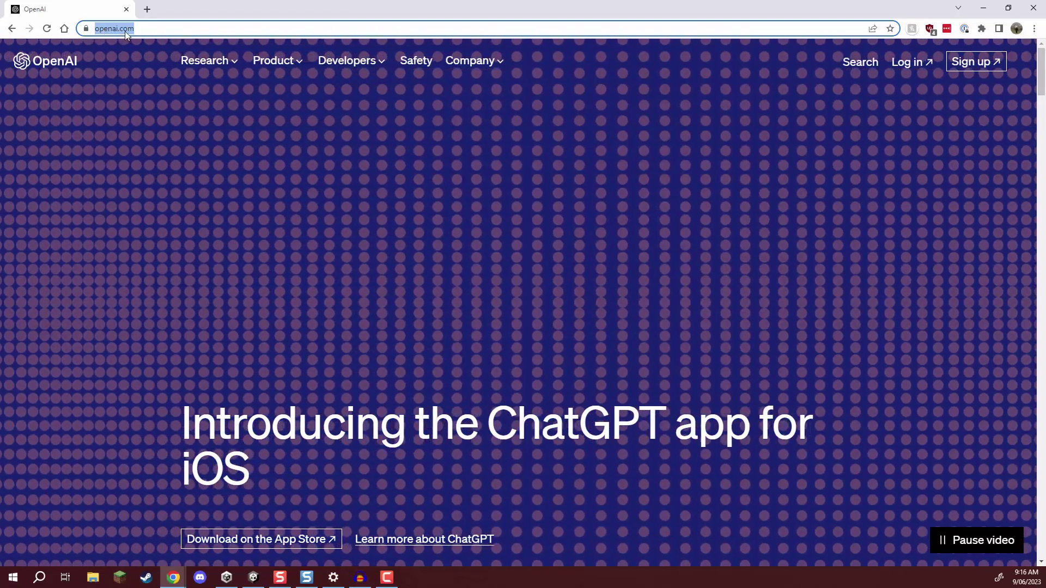
{"action": "left_click", "coordinate": [134, 129]}
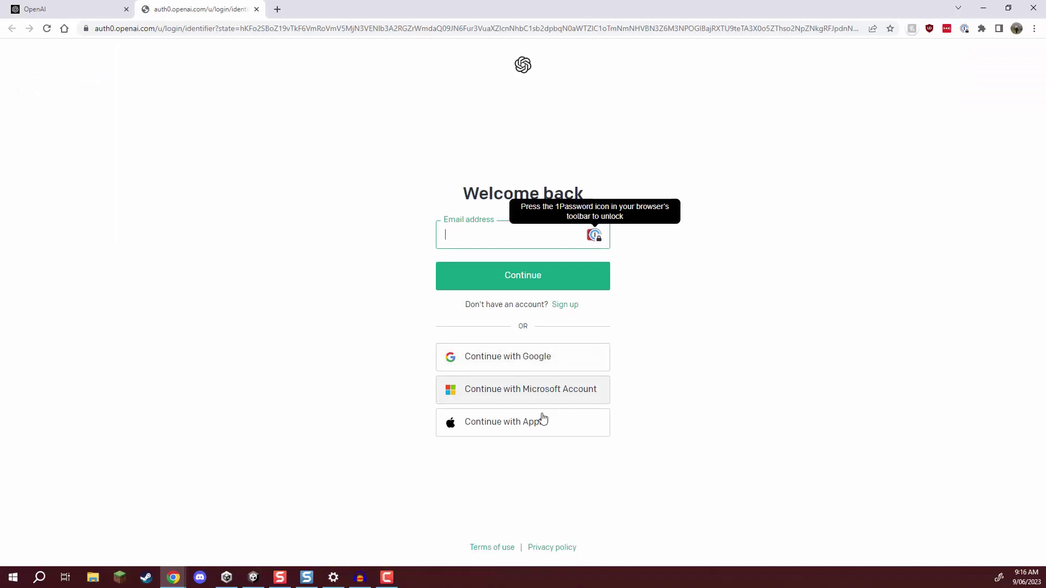
{"action": "left_click", "coordinate": [706, 414]}
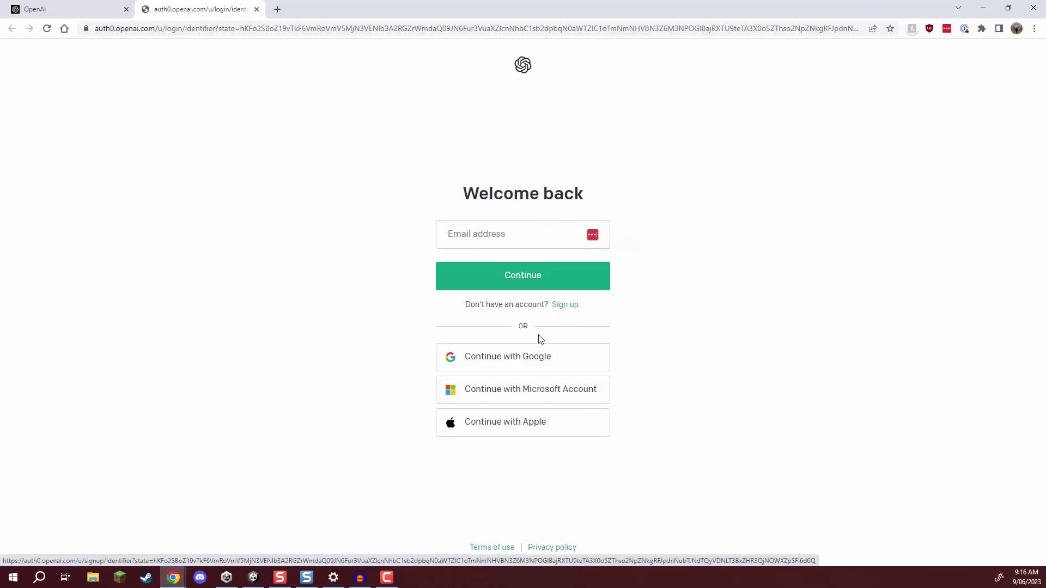
{"action": "left_click", "coordinate": [527, 364]}
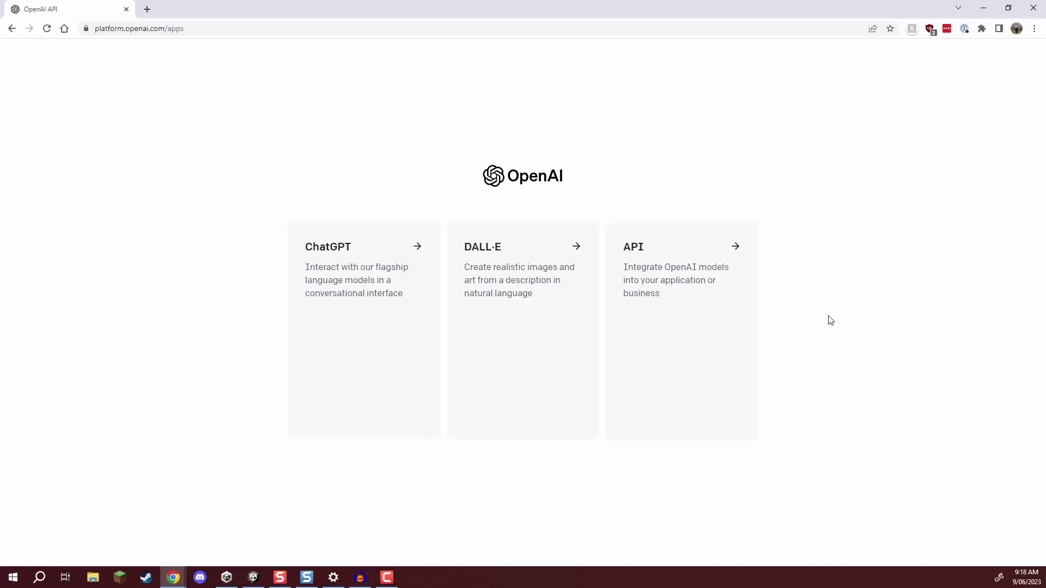
- Enter the platform's API section and open the account options menu
{"action": "left_click", "coordinate": [722, 272]}
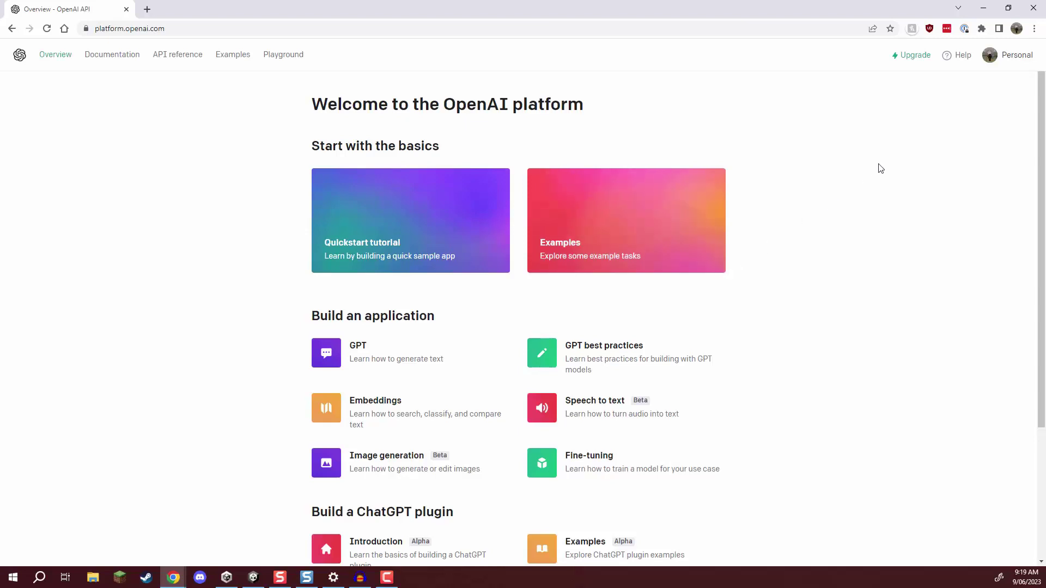
{"action": "left_click", "coordinate": [998, 59]}
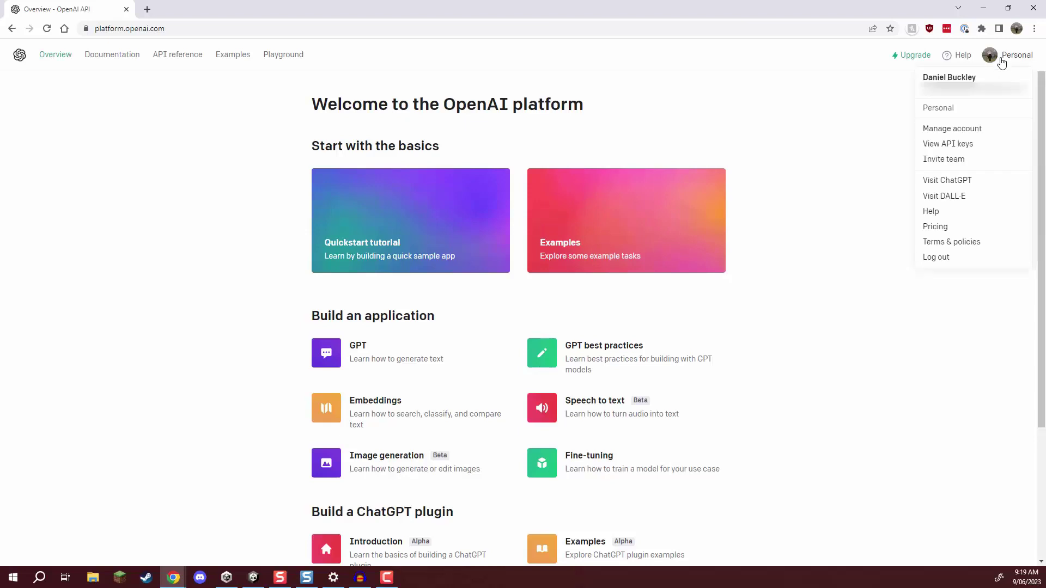
- On the API keys page, create a new secret key named AINPCs
{"action": "left_click", "coordinate": [955, 145]}
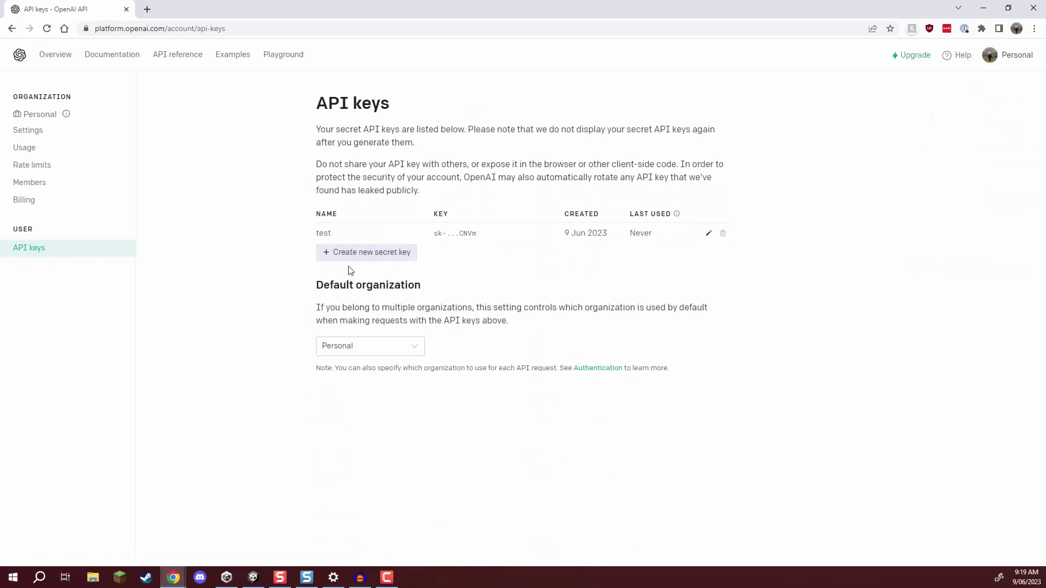
{"action": "left_click", "coordinate": [351, 256]}
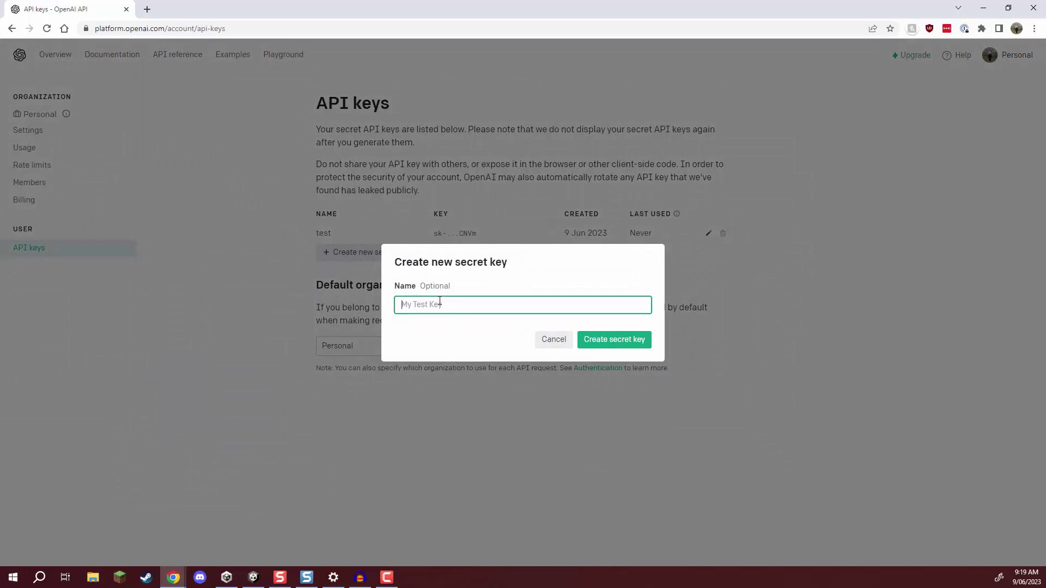
{"action": "type", "text": "AINPCs"}
{"action": "left_click", "coordinate": [603, 342]}
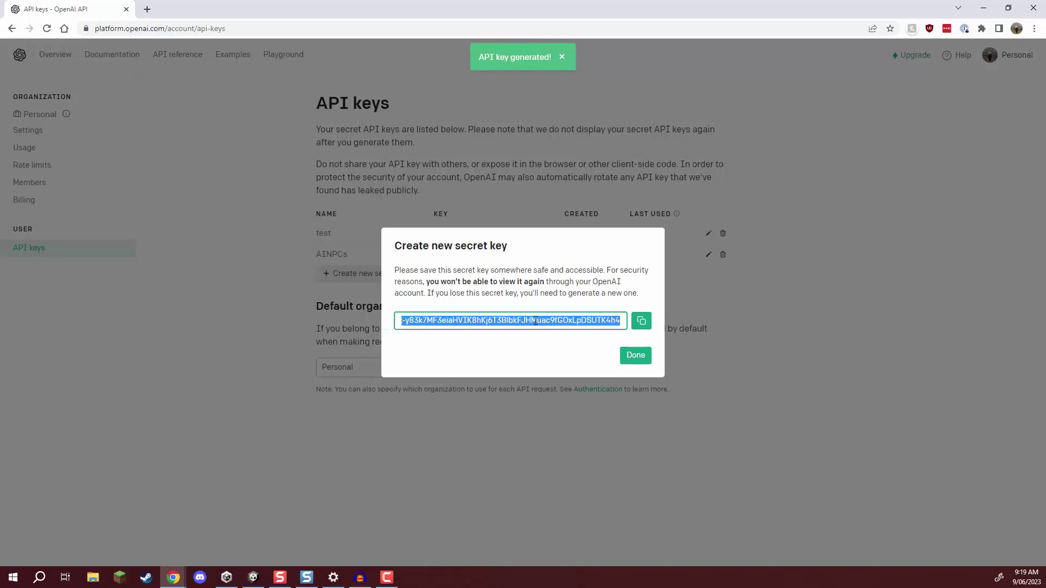
- Copy the generated AINPCs secret key and close the key dialog
{"action": "left_click", "coordinate": [536, 321]}
{"action": "left_click_drag", "start_coordinate": [621, 321], "coordinate": [357, 324]}
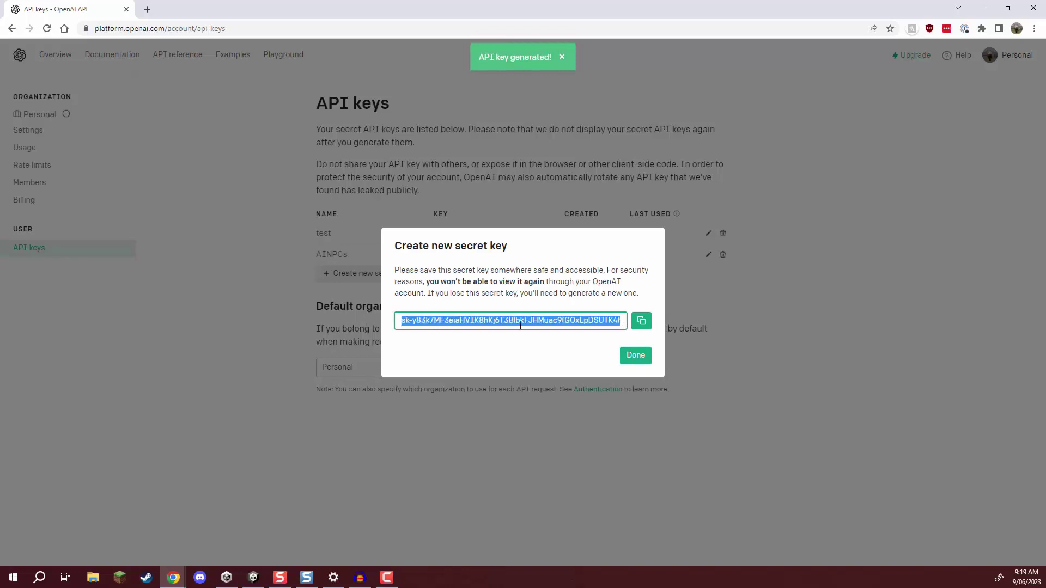
{"action": "left_click", "coordinate": [642, 322]}
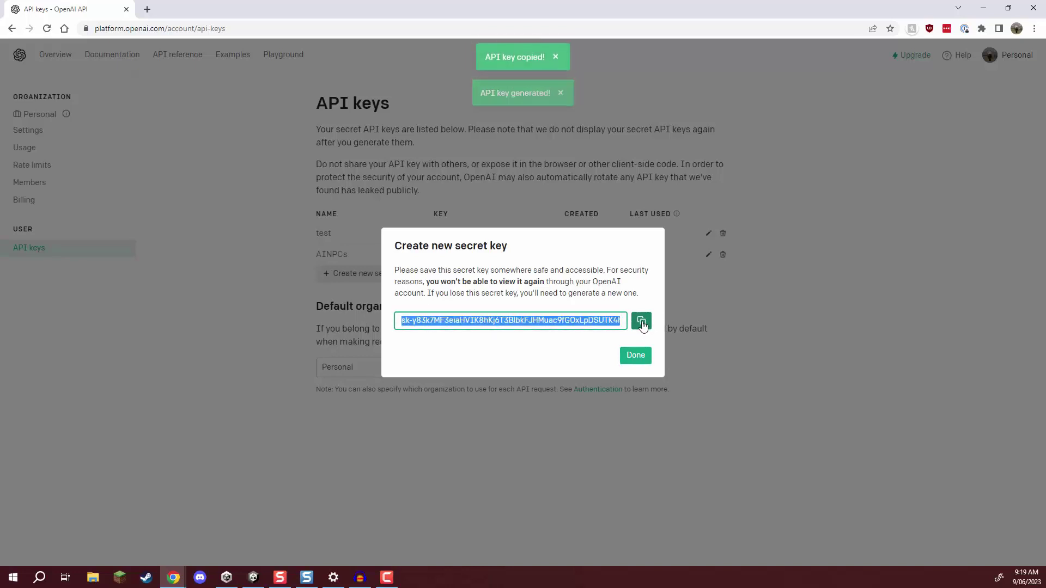
{"action": "left_click", "coordinate": [636, 356]}
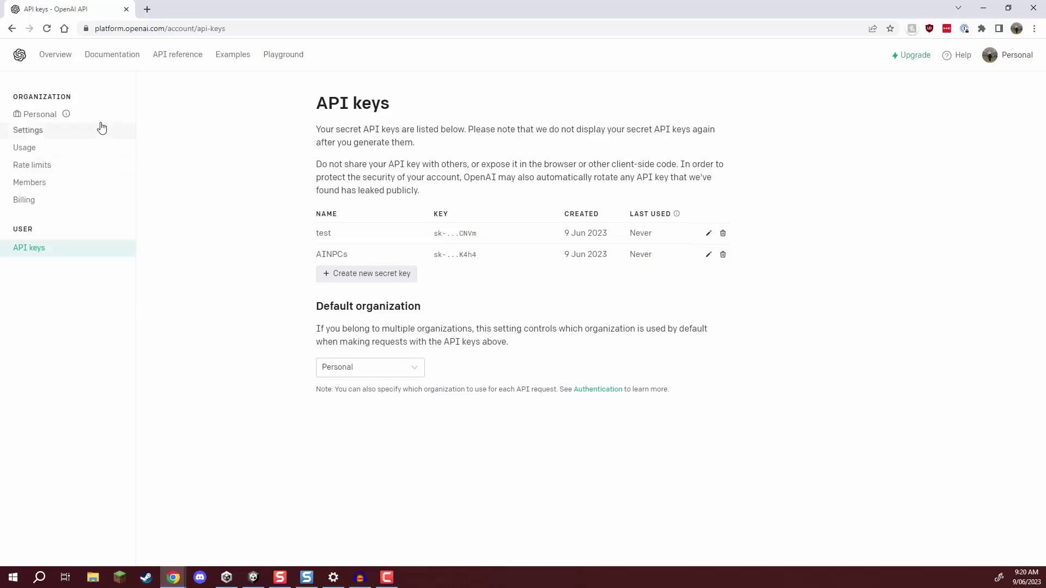
{"action": "mouse_move", "coordinate": [60, 123]}
{"action": "left_click", "coordinate": [42, 148]}
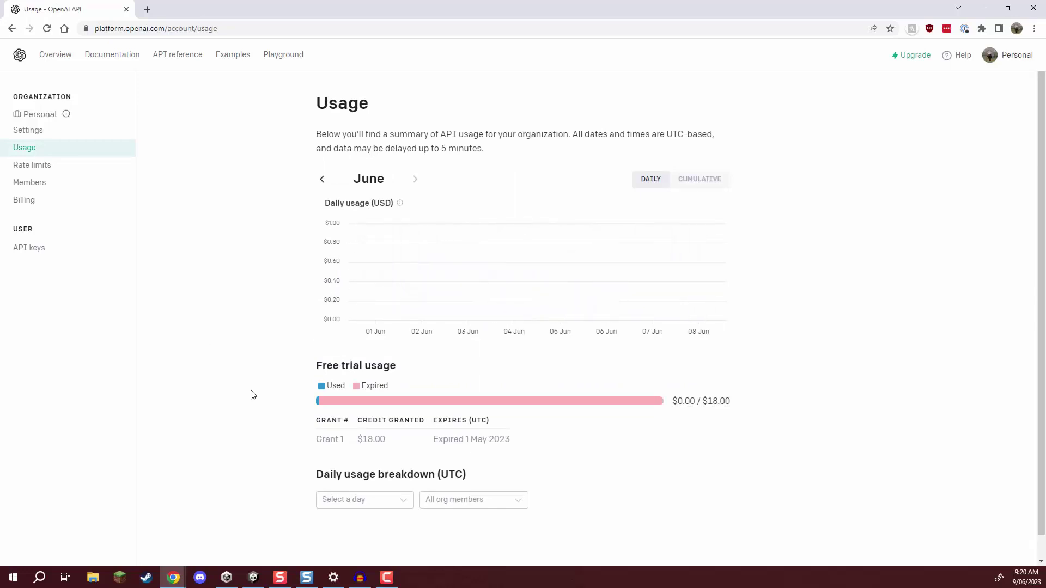
{"action": "left_click_drag", "start_coordinate": [403, 366], "coordinate": [315, 366]}
{"action": "left_click", "coordinate": [357, 361]}
{"action": "mouse_move", "coordinate": [720, 399]}
{"action": "left_click", "coordinate": [44, 201]}
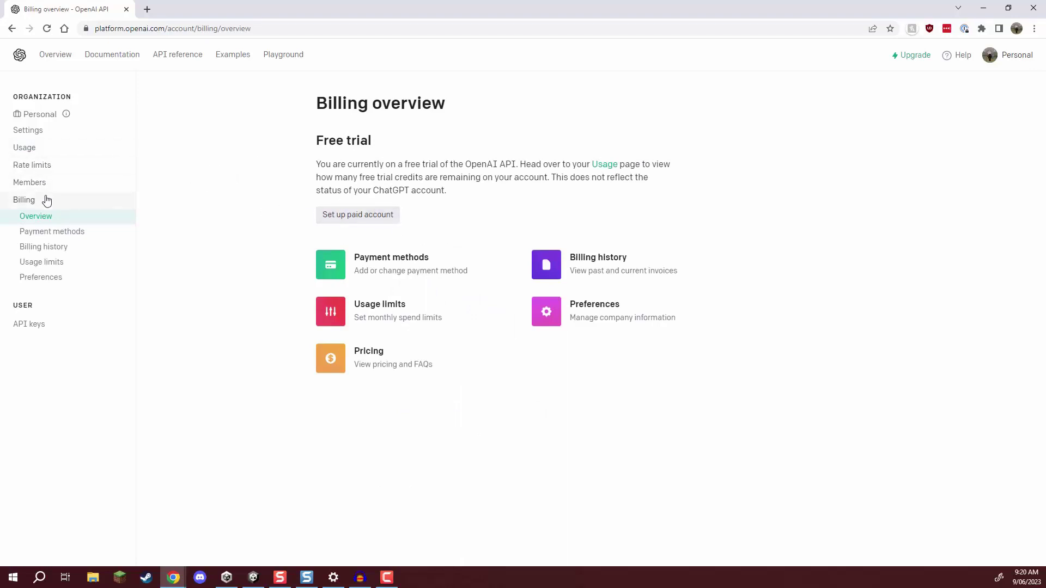
{"action": "left_click", "coordinate": [30, 324]}
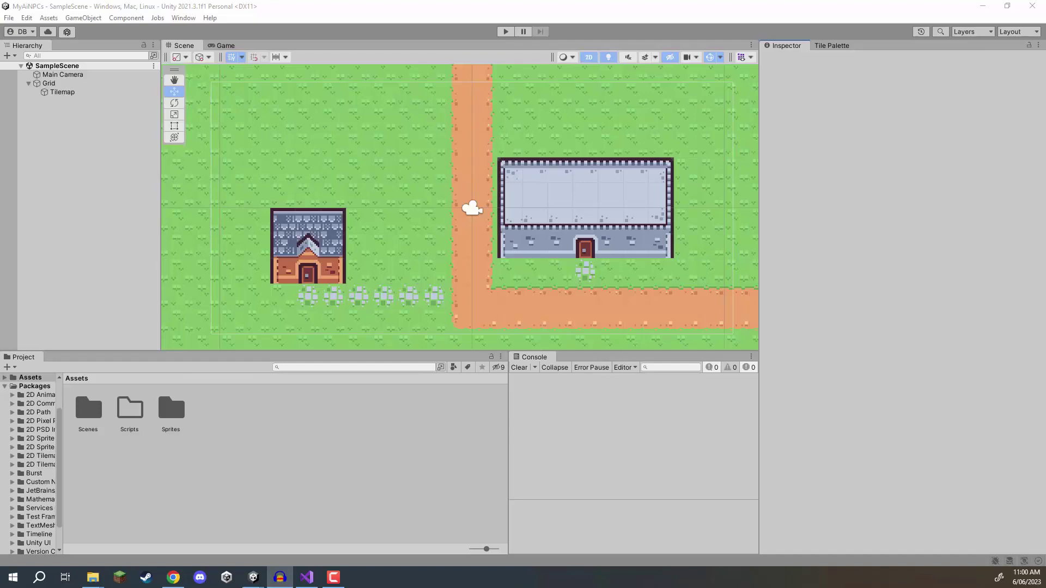
- Switch from the Unity editor to the OpenAI-Unity GitHub repository in Chrome
{"action": "key", "text": "alt+Tab"}
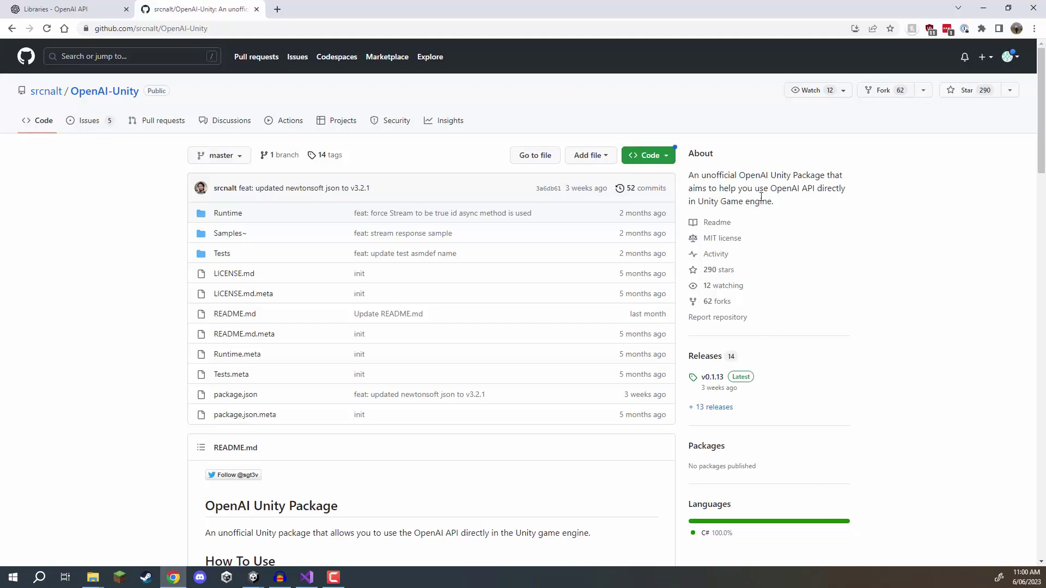
- Select the OpenAI-Unity.git repository URL in the README
{"action": "scroll", "coordinate": [761, 173], "scroll_direction": "down", "scroll_amount": 1}
{"action": "scroll", "coordinate": [760, 173], "scroll_direction": "down", "scroll_amount": 5}
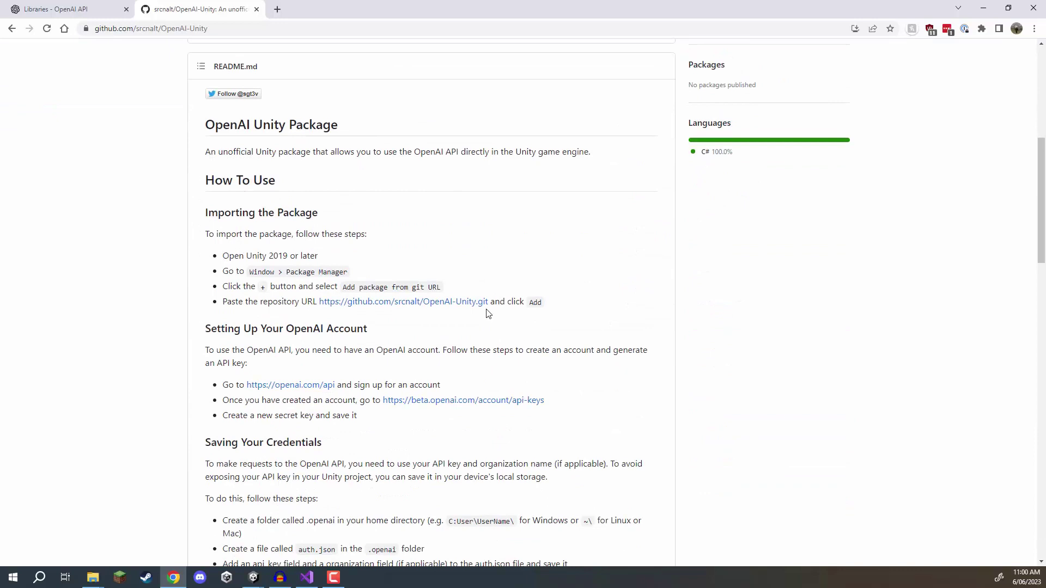
{"action": "left_click_drag", "start_coordinate": [489, 303], "coordinate": [318, 301]}
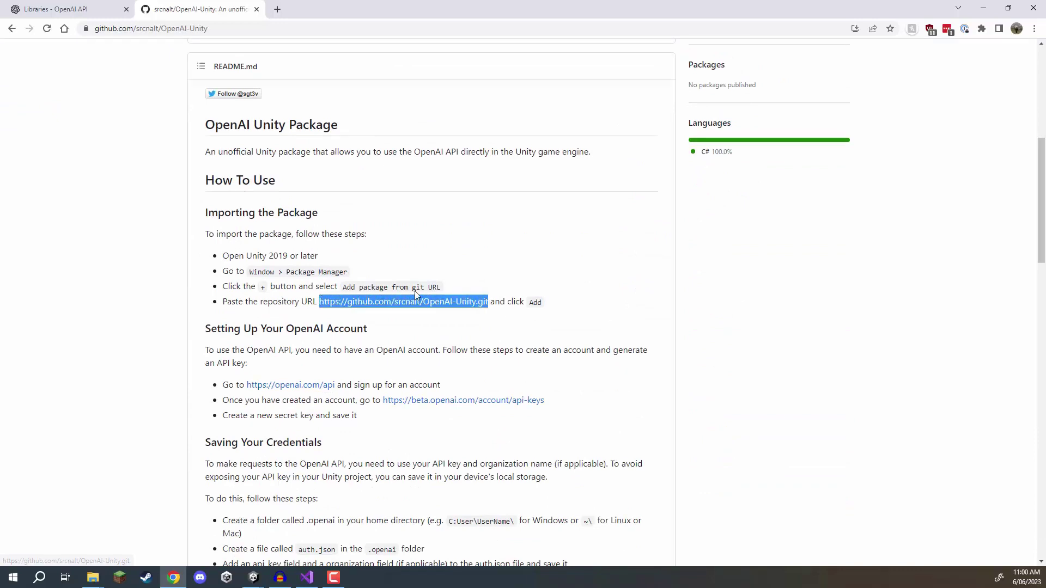
- Minimise Chrome and open Unity's Package Manager from the Window menu
{"action": "left_click", "coordinate": [987, 10]}
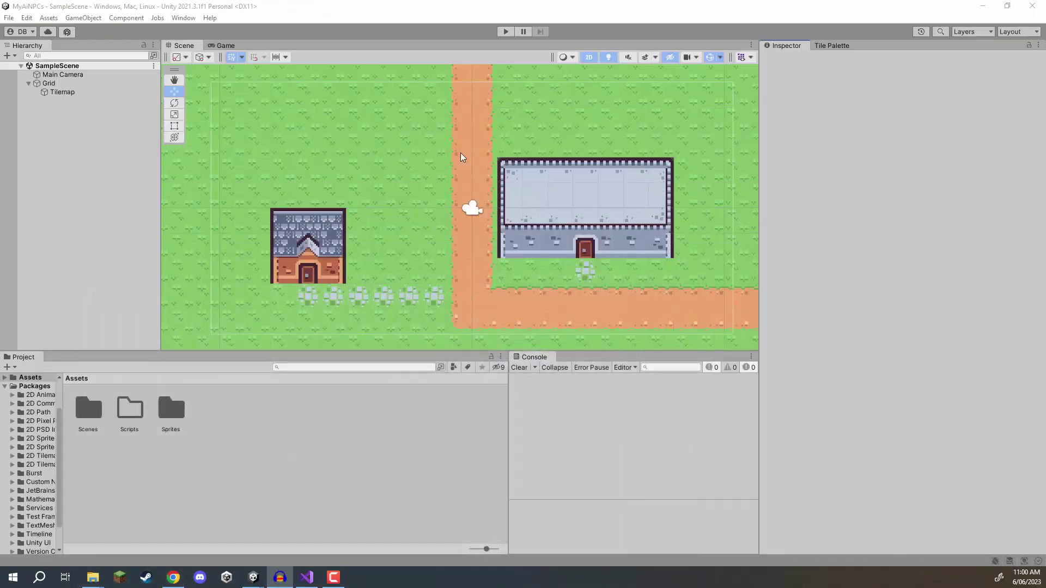
{"action": "left_click", "coordinate": [181, 19]}
{"action": "left_click", "coordinate": [205, 145]}
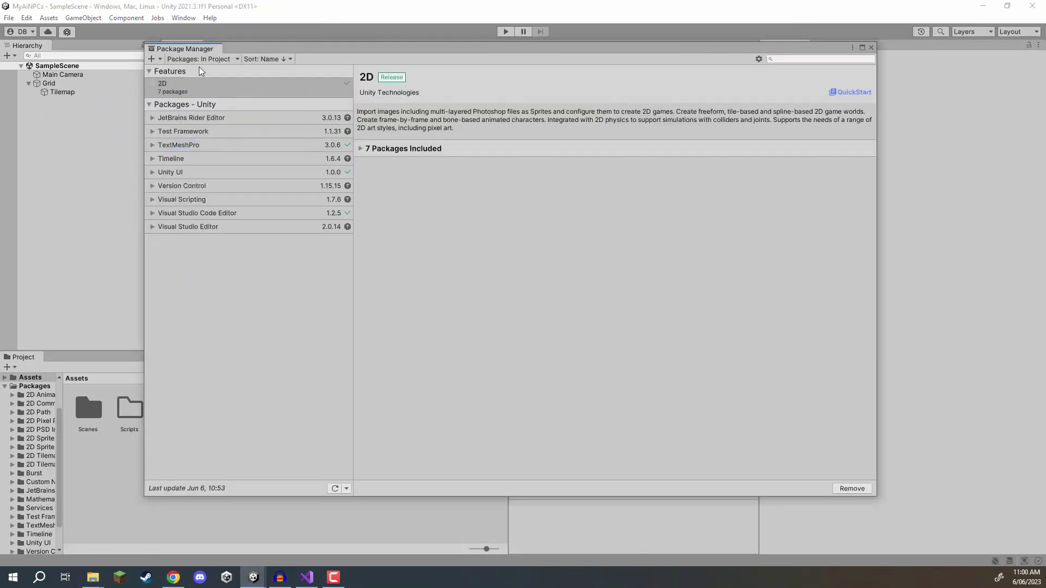
- Paste the OpenAI-Unity.git URL into Package Manager's Add package from git URL field
{"action": "left_click", "coordinate": [157, 60]}
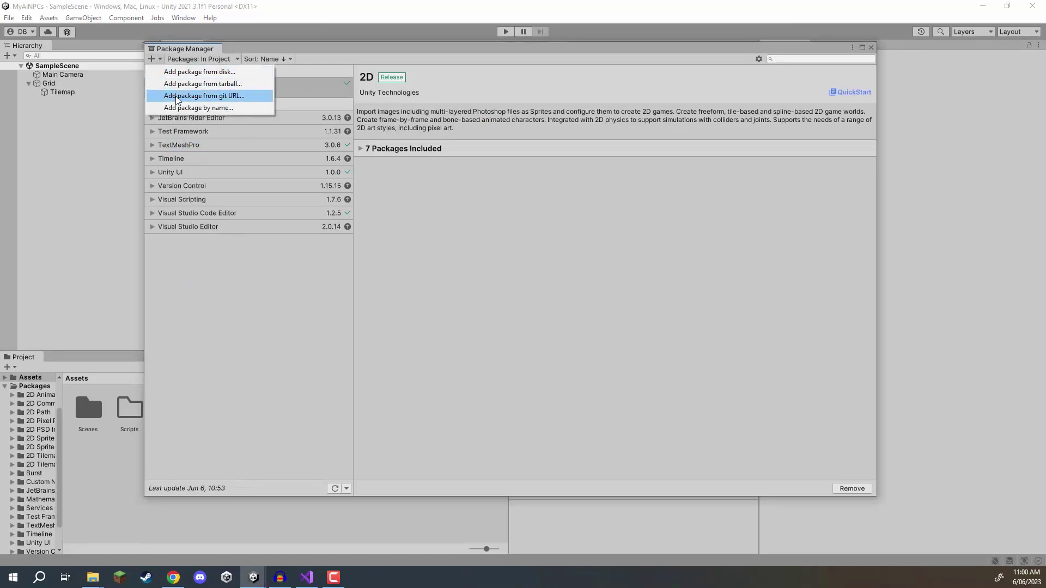
{"action": "left_click", "coordinate": [218, 96]}
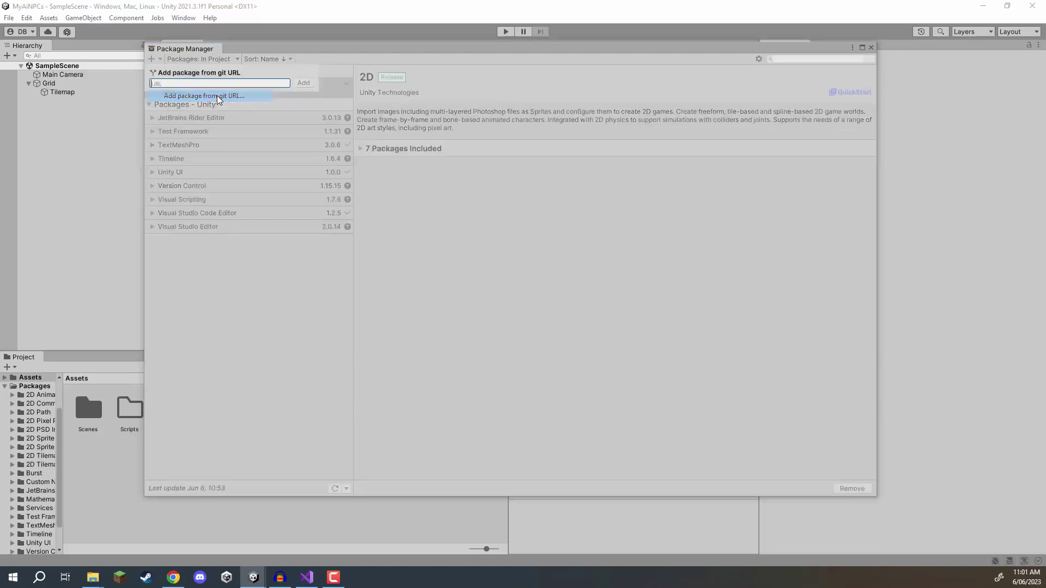
{"action": "key", "text": "ctrl+v"}
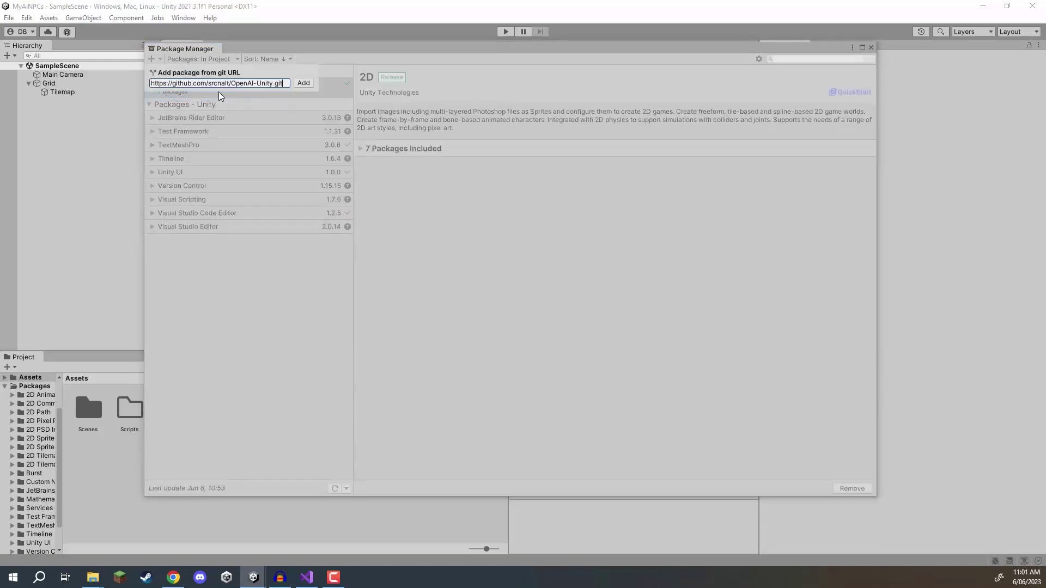
- Install OpenAI Unity 0.1.12 from the git URL, then open File Explorer
{"action": "left_click", "coordinate": [303, 83]}
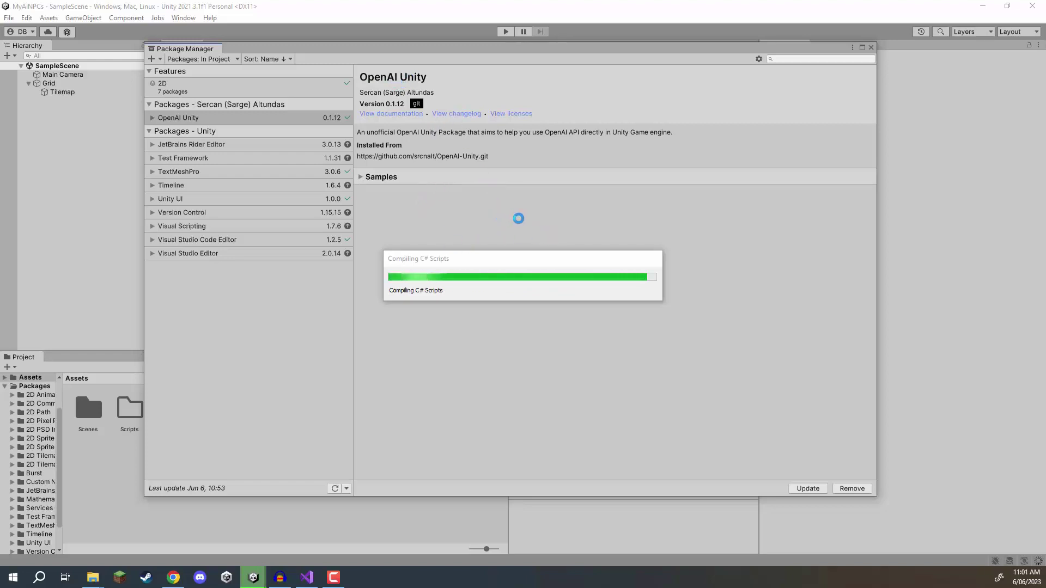
{"action": "key", "text": "super+e"}
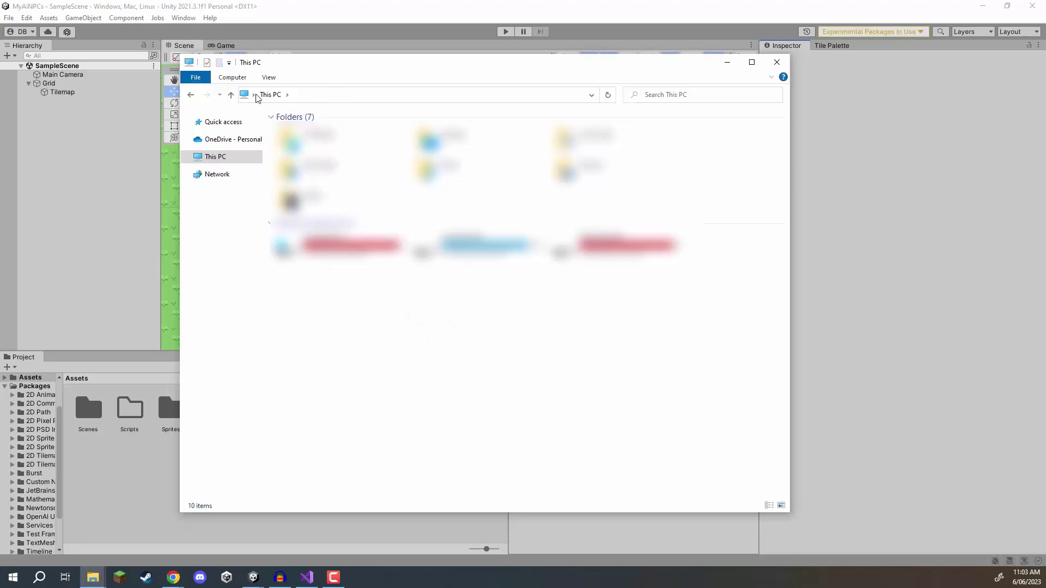
- Navigate to %appdata%, then up to the user's home folder
{"action": "left_click", "coordinate": [327, 93]}
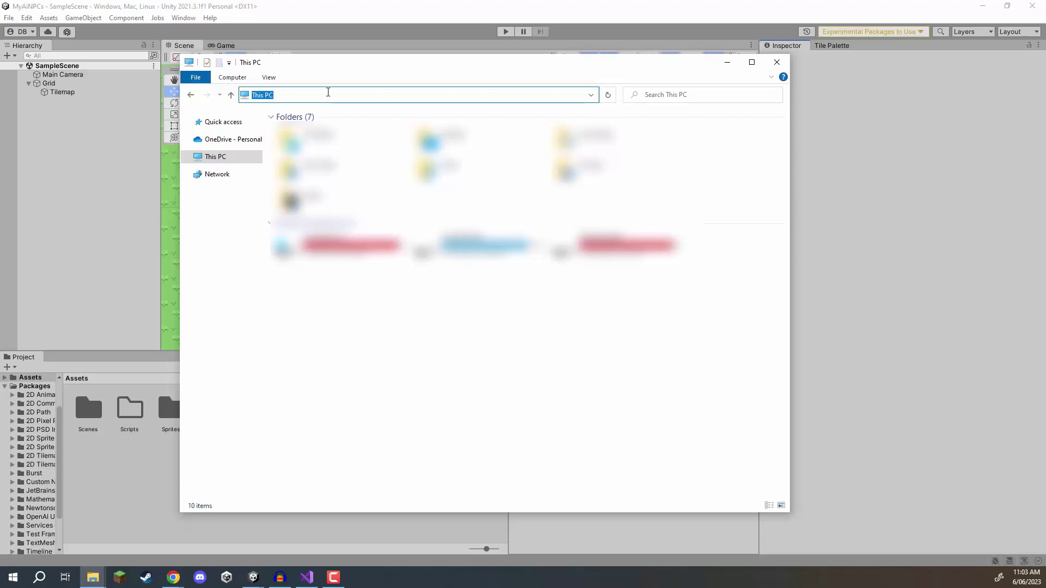
{"action": "type", "text": "%appdata%"}
{"action": "key", "text": "Return"}
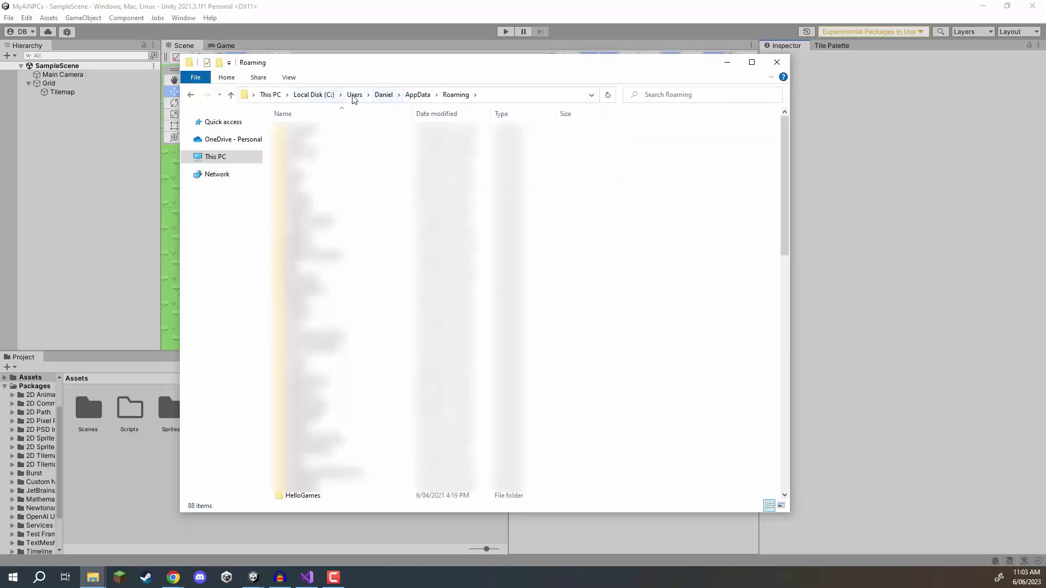
{"action": "left_click", "coordinate": [384, 95]}
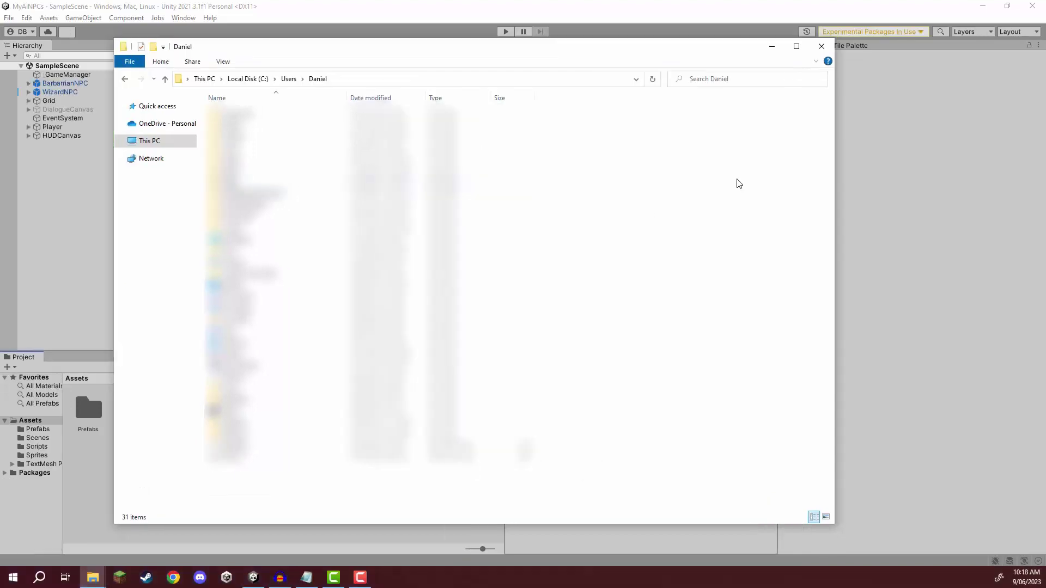
- Create a new folder named .openai in the user's home folder
{"action": "right_click", "coordinate": [708, 179]}
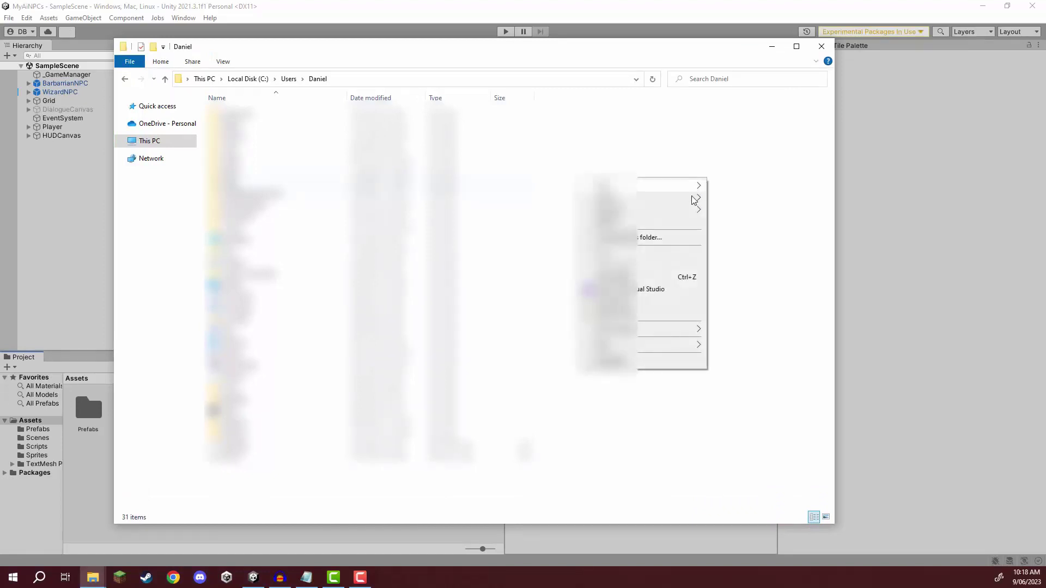
{"action": "mouse_move", "coordinate": [688, 344]}
{"action": "left_click", "coordinate": [747, 344]}
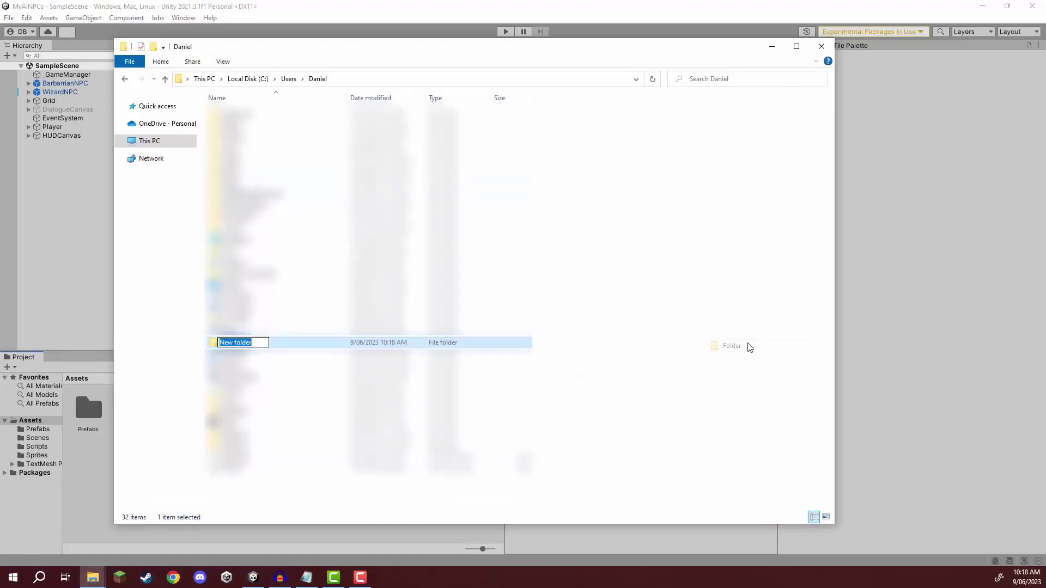
{"action": "type", "text": ".openai"}
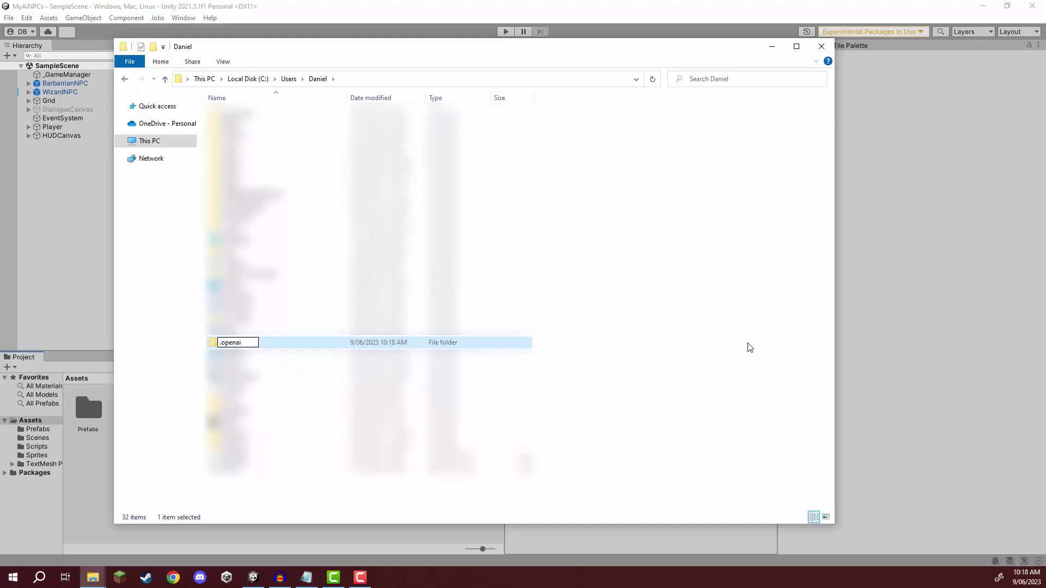
{"action": "key", "text": "Return"}
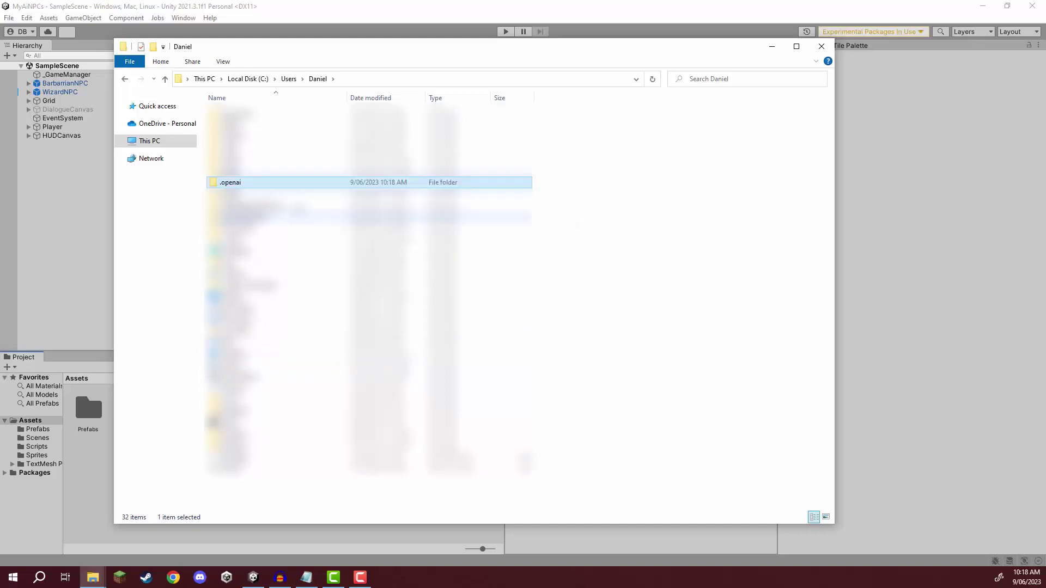
- Open the .openai folder and, in Notepad, type an empty JSON object with an indented middle line
{"action": "double_click", "coordinate": [234, 184]}
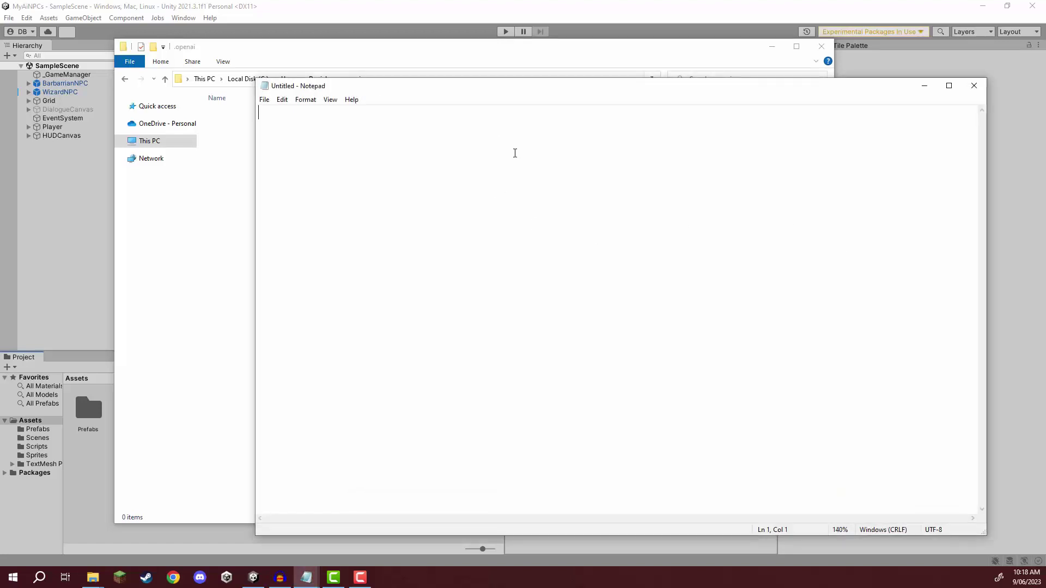
{"action": "scroll", "coordinate": [515, 152], "scroll_direction": "up", "scroll_amount": 9, "text": "ctrl"}
{"action": "type", "text": "{"}
{"action": "key", "text": "Return"}
{"action": "key", "text": "Return"}
{"action": "type", "text": "}"}
{"action": "key", "text": "Up"}
{"action": "key", "text": "Tab"}
- Add an "api_key" entry holding the pasted secret key and start saving the file
{"action": "type", "text": "\"api_key"}
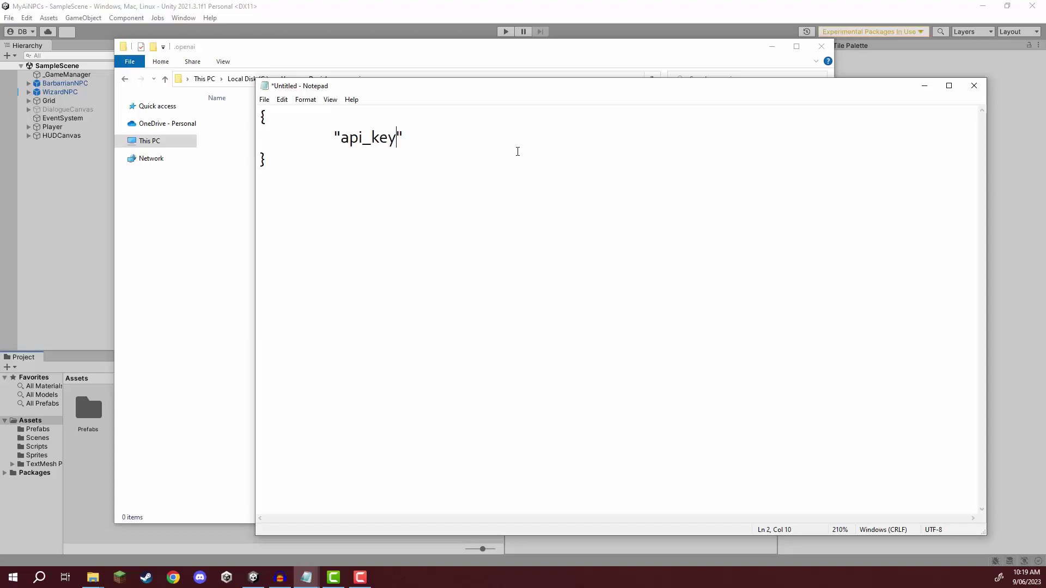
{"action": "type", "text": "\": \"\""}
{"action": "key", "text": "Left"}
{"action": "key", "text": "ctrl+v"}
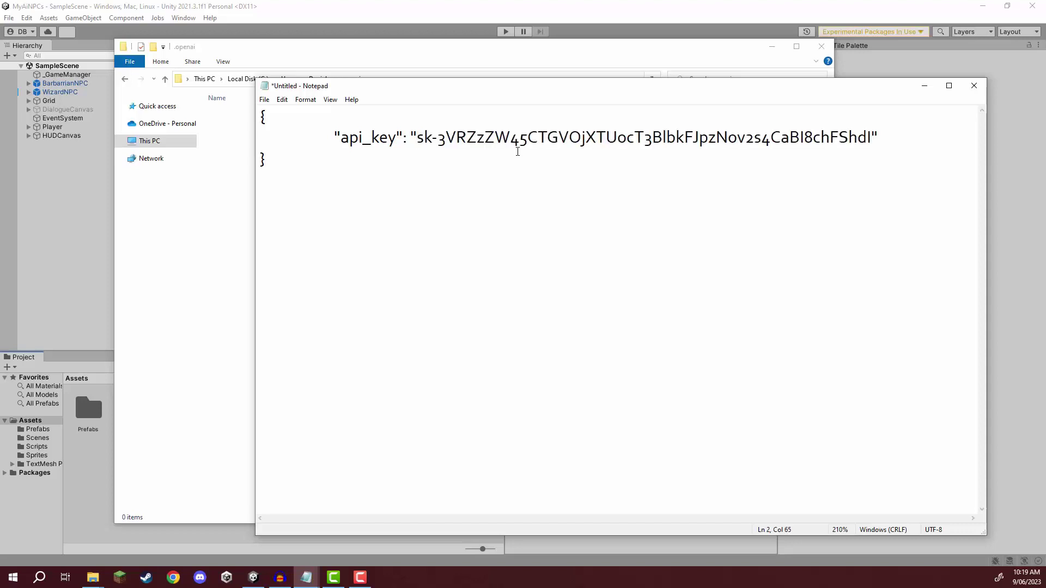
{"action": "key", "text": "ctrl+s"}
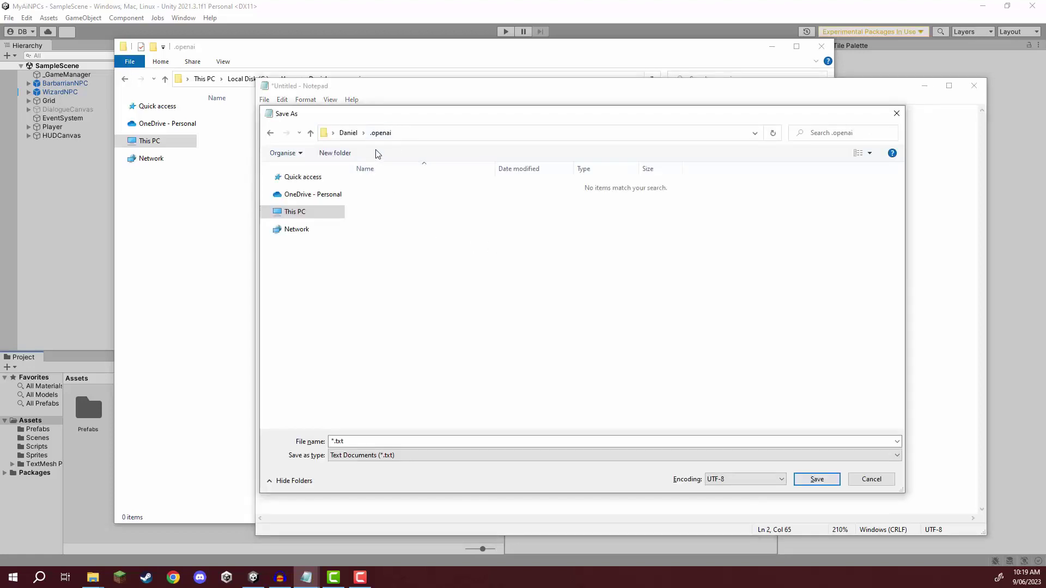
- Name the key file auth.json with Save as type set to All Files
{"action": "left_click", "coordinate": [378, 442]}
{"action": "type", "text": "auth.json"}
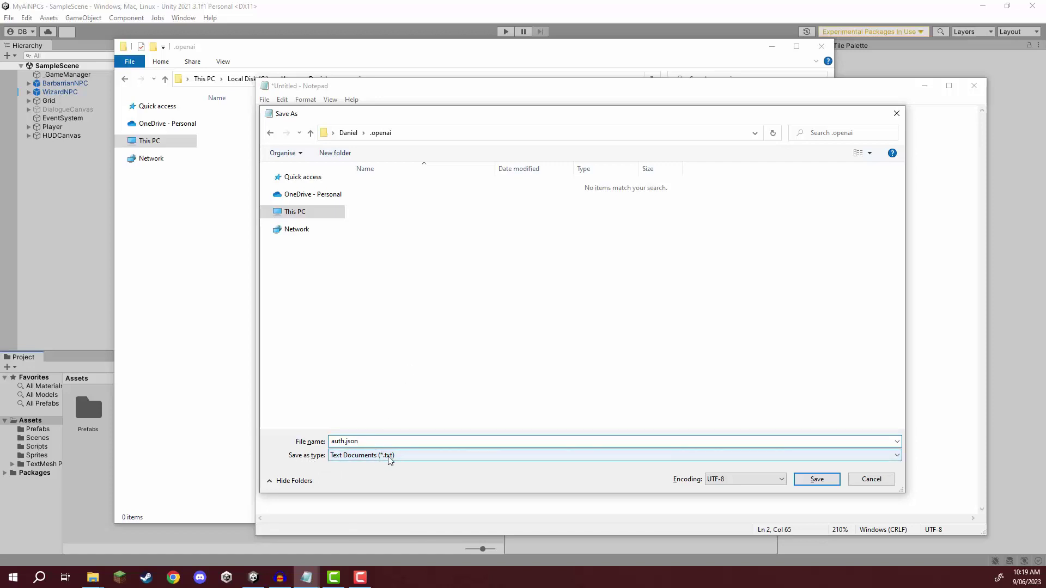
{"action": "left_click", "coordinate": [390, 460]}
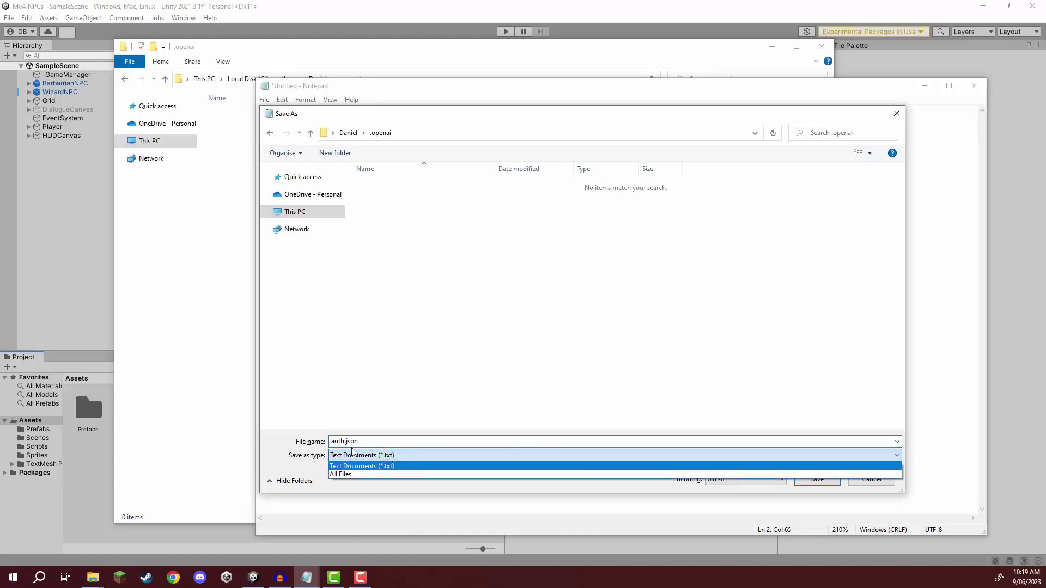
{"action": "left_click", "coordinate": [351, 475]}
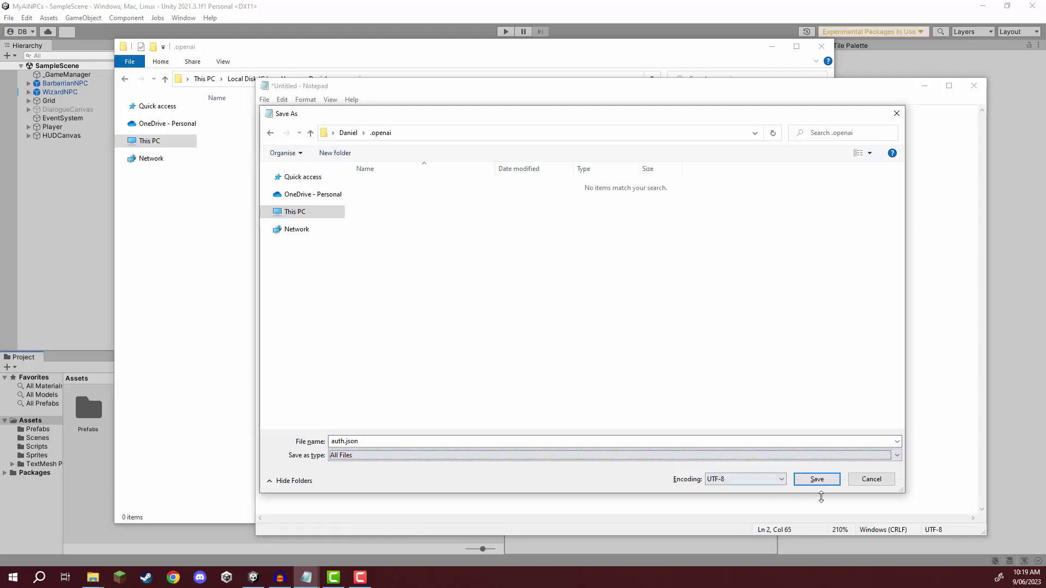
- Save auth.json, verify it shows as a JSON File in .openai, and return to Unity
{"action": "left_click", "coordinate": [815, 478]}
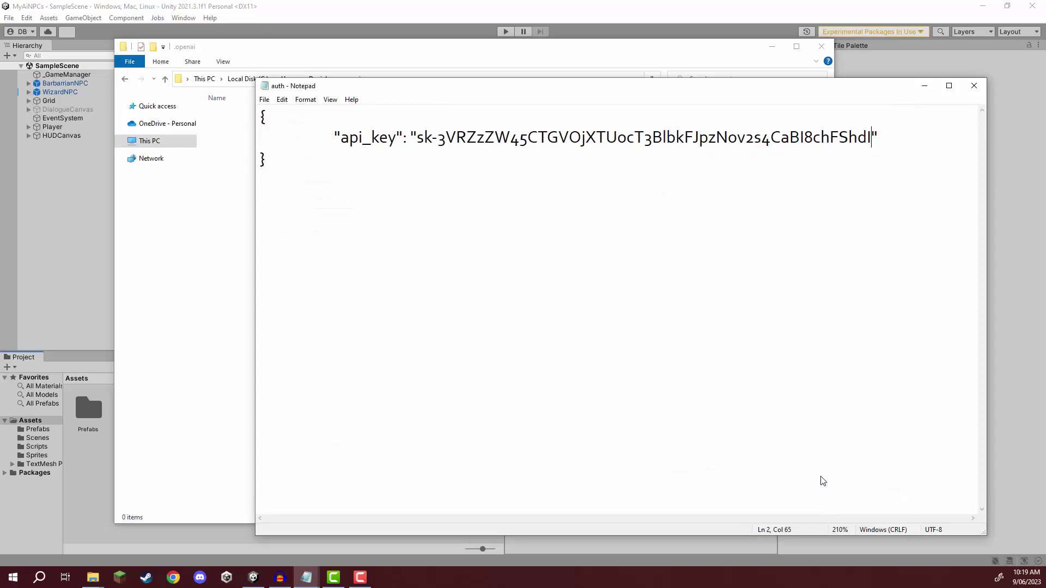
{"action": "left_click", "coordinate": [226, 227]}
{"action": "left_click", "coordinate": [447, 116]}
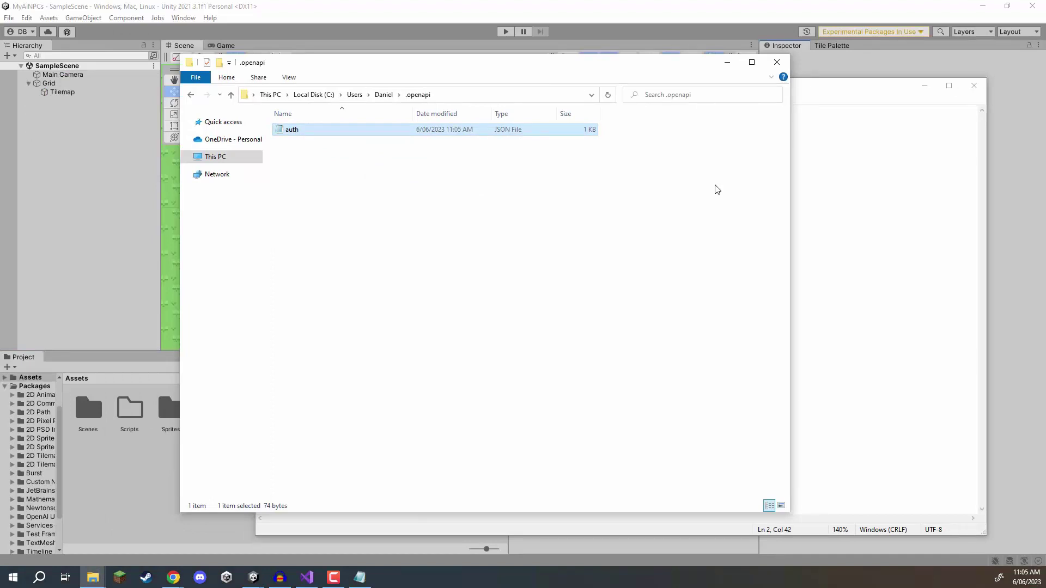
{"action": "left_click", "coordinate": [1029, 85]}
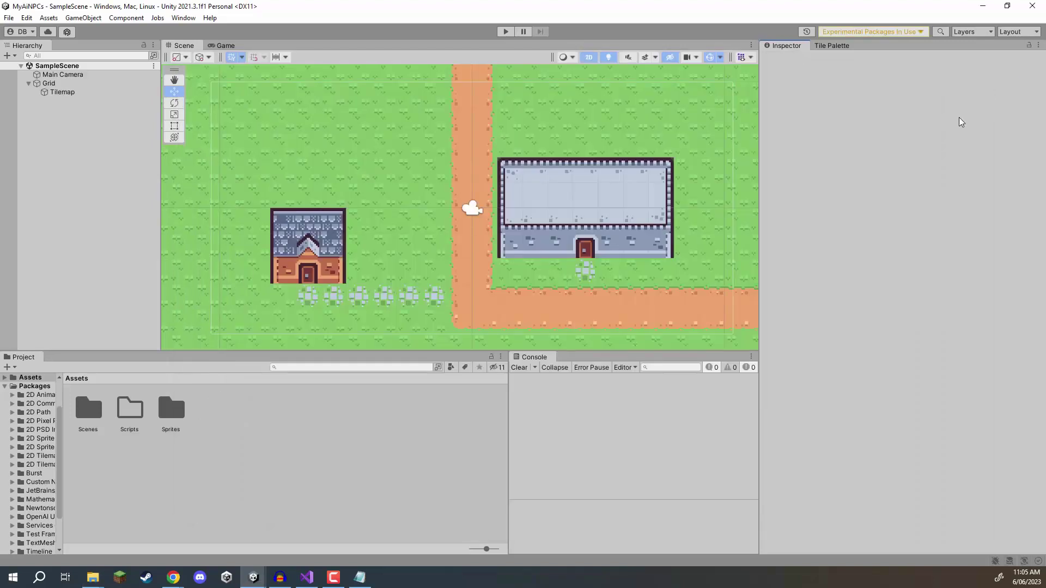